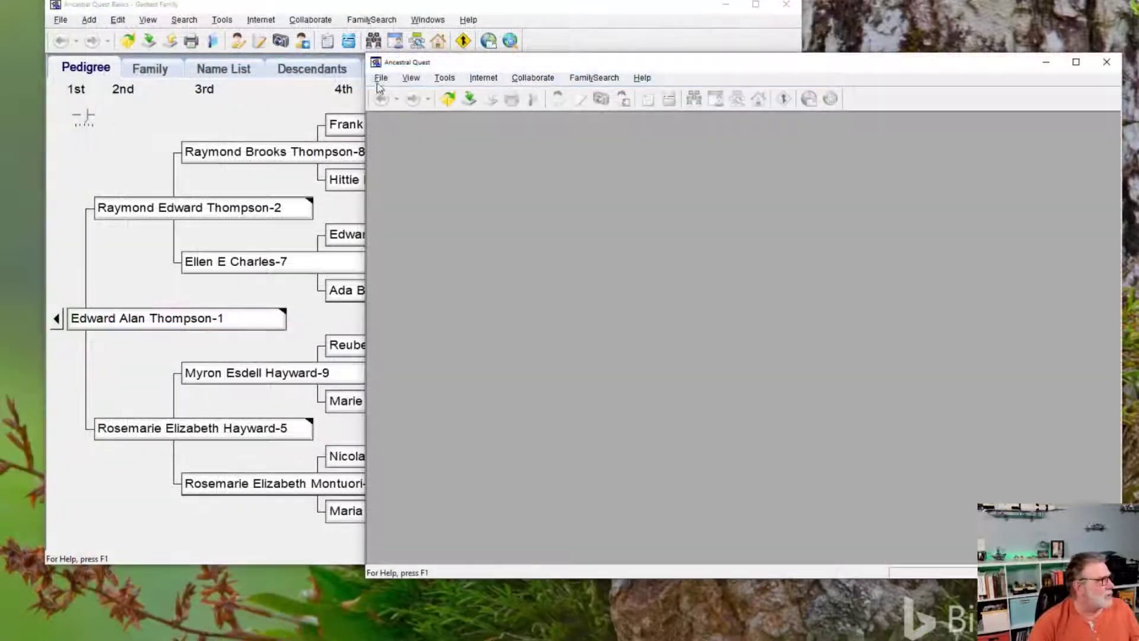
- Create a new family file named abc in the RootsMedia folder and close the other Gedtest family window
click(380, 79)
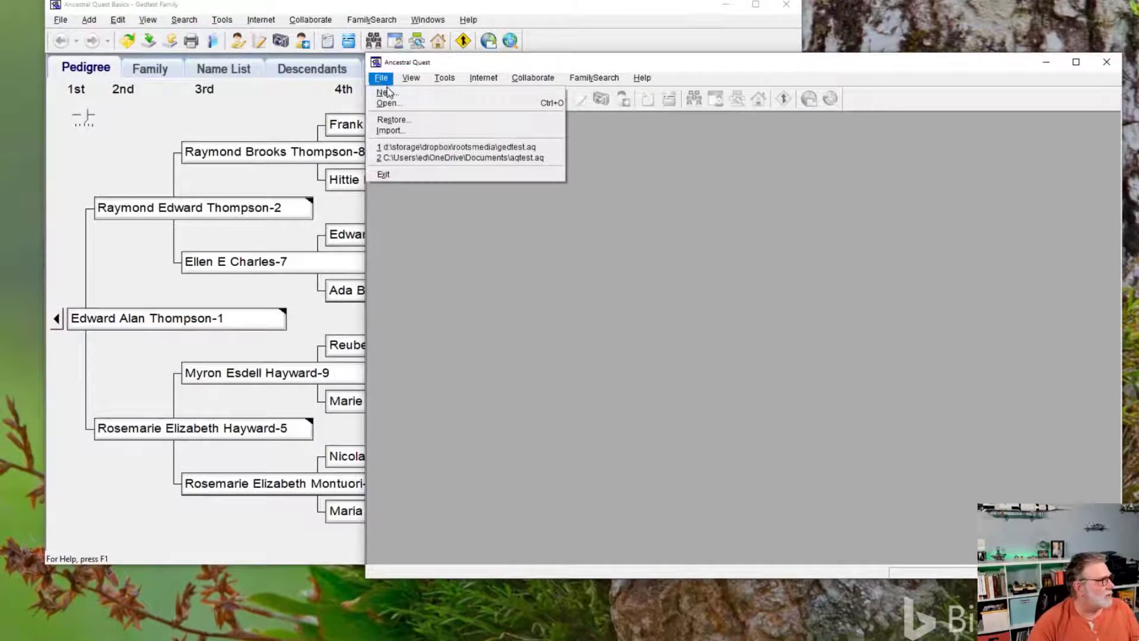
click(390, 93)
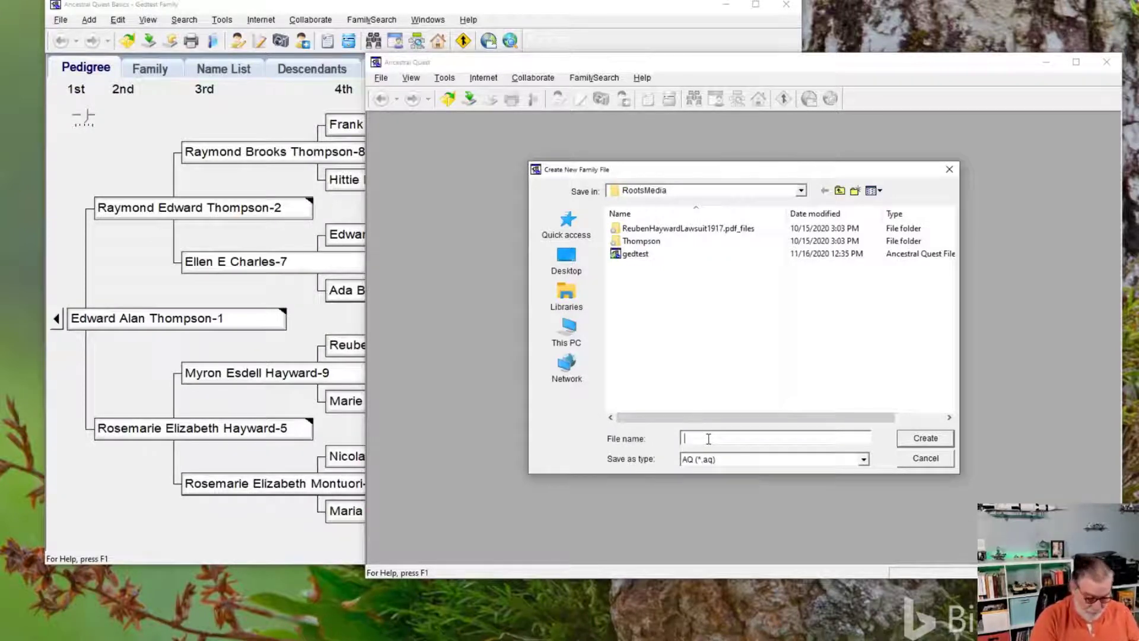
text(abc)
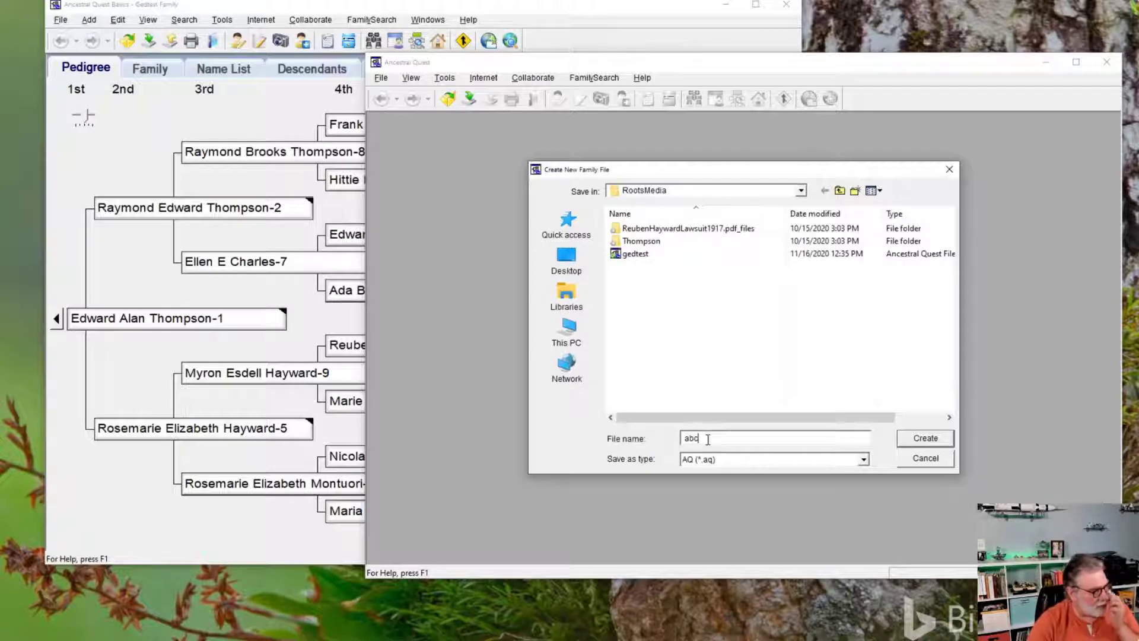
click(937, 444)
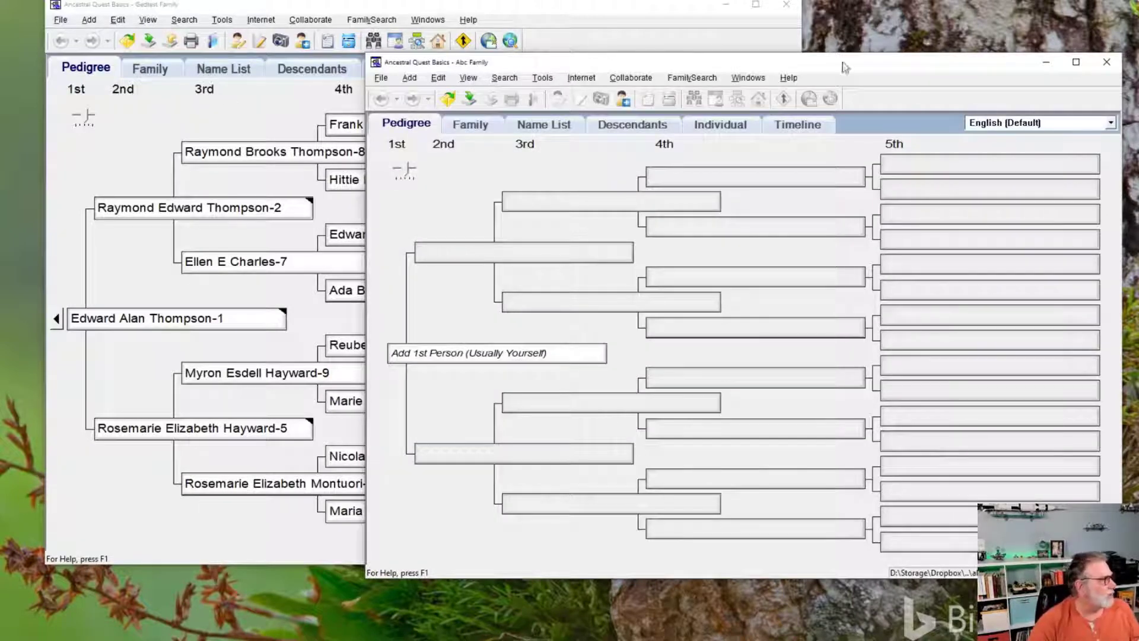
click(793, 10)
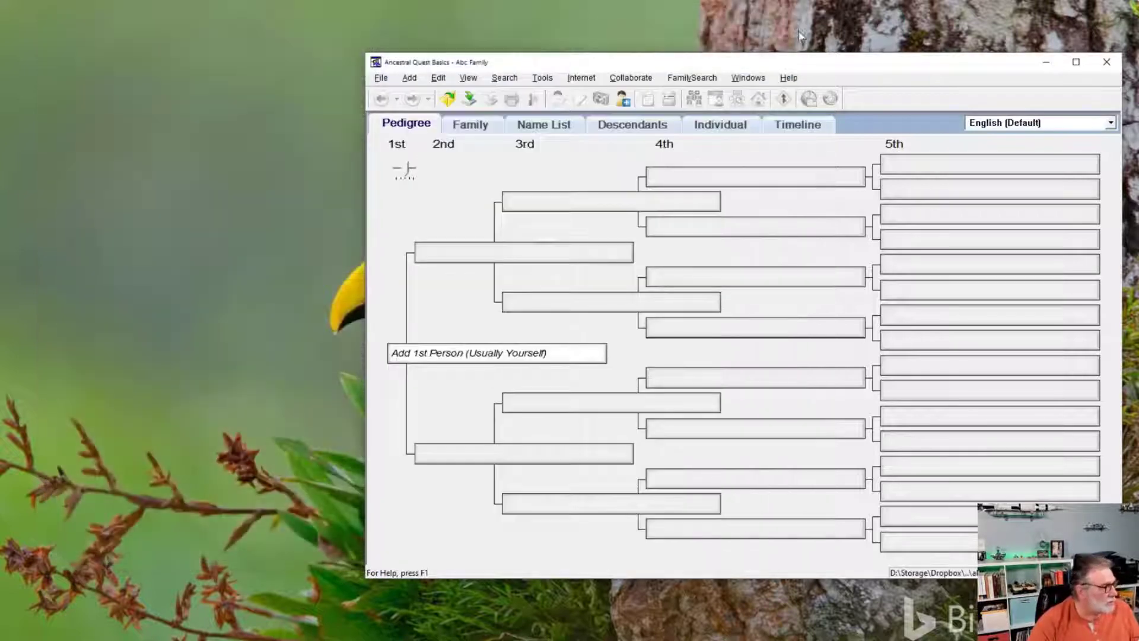
drag(839, 64, 564, 16)
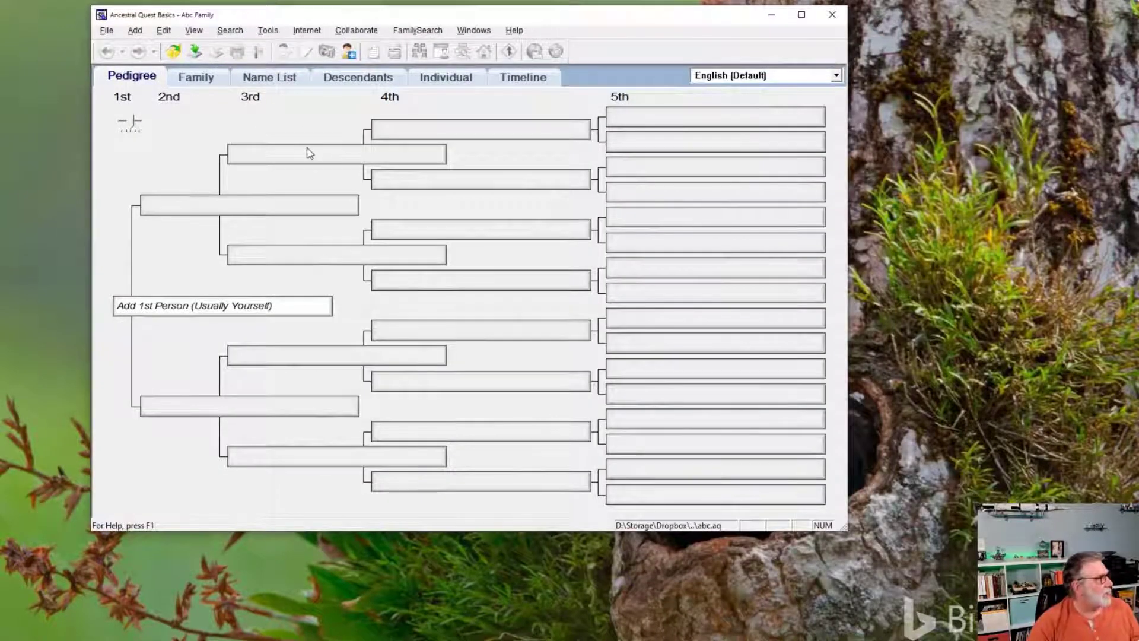
- Choose the GEDCOM file whose name ends in Family_2012-01 from the RootsMedia folder for import into the abc family file
click(106, 30)
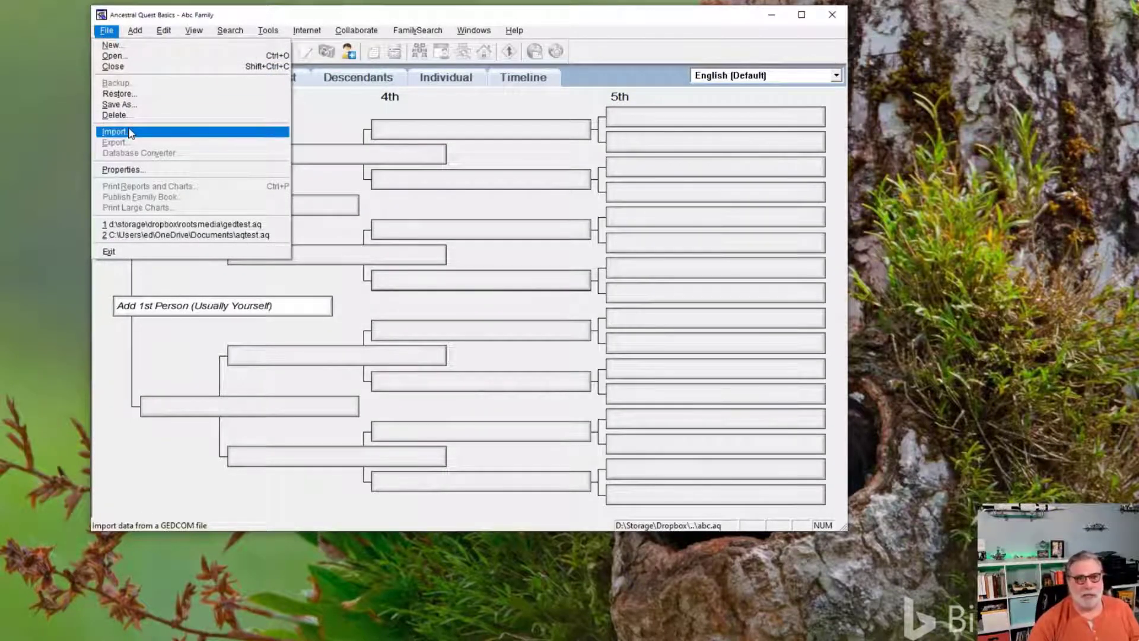
click(130, 131)
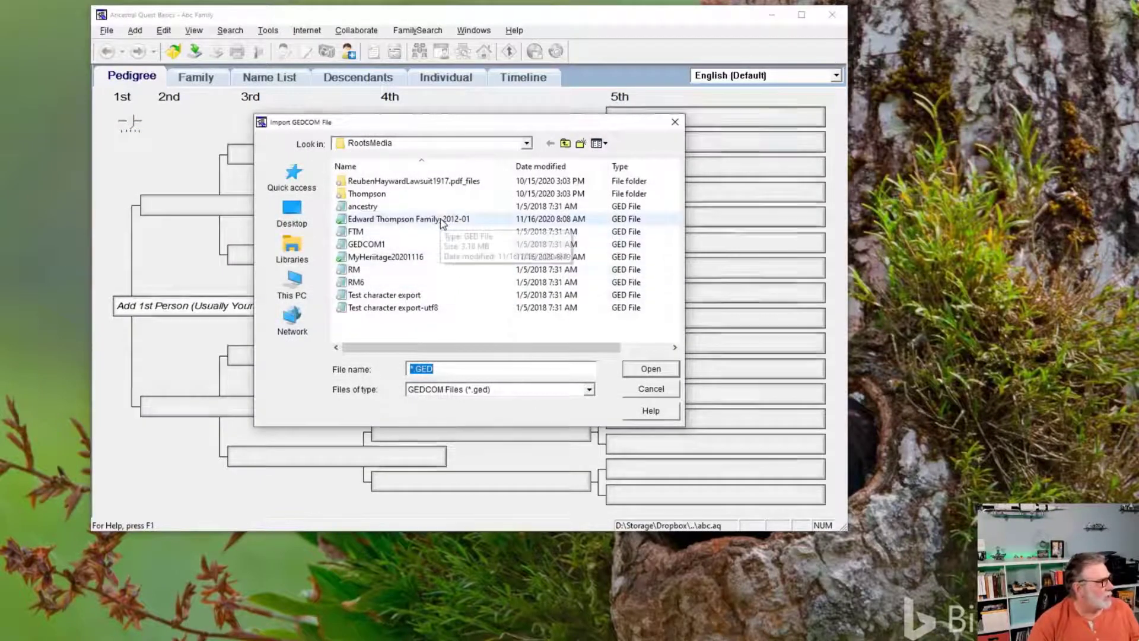
click(589, 390)
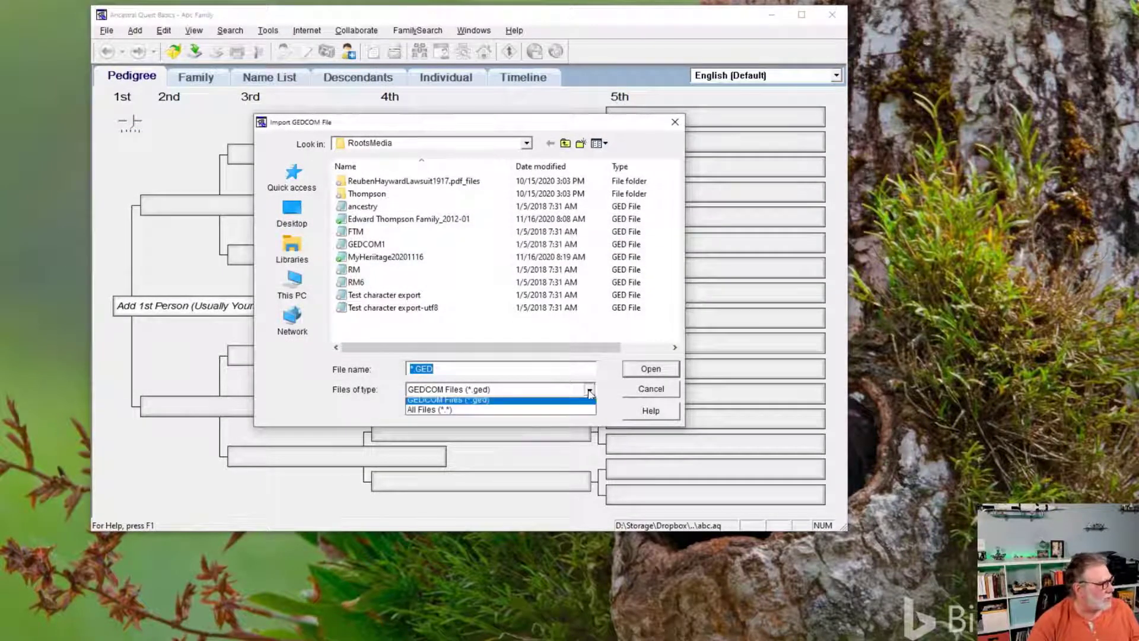
click(588, 396)
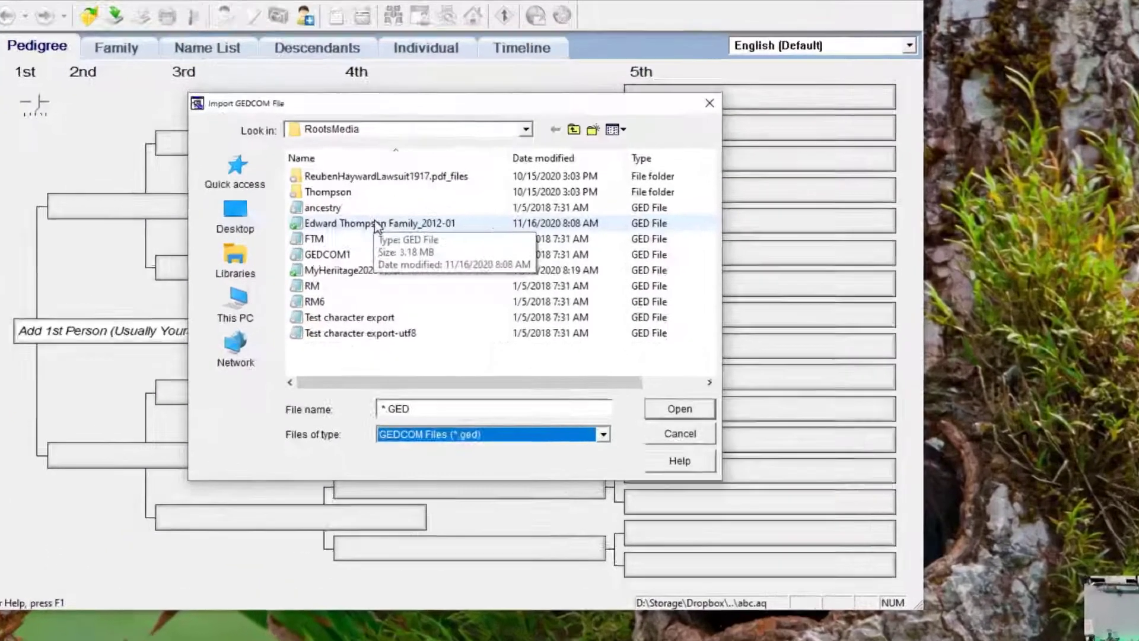
double_click(406, 219)
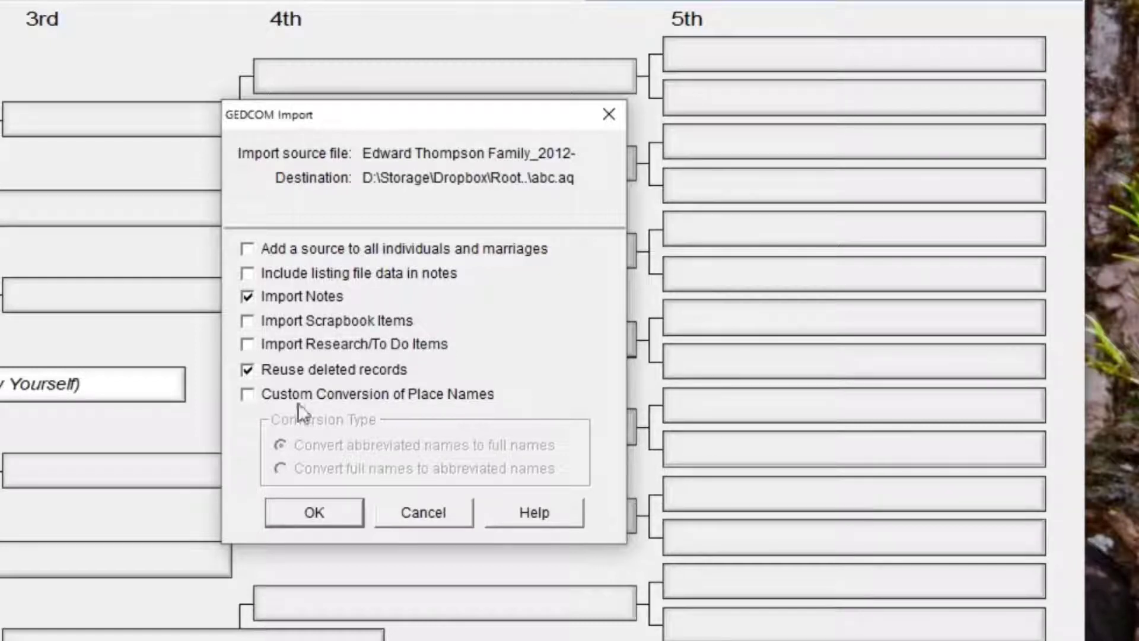
- Run the GEDCOM import with the default options, converting all-capital names to mixed case and declining to merge duplicate citations
click(325, 507)
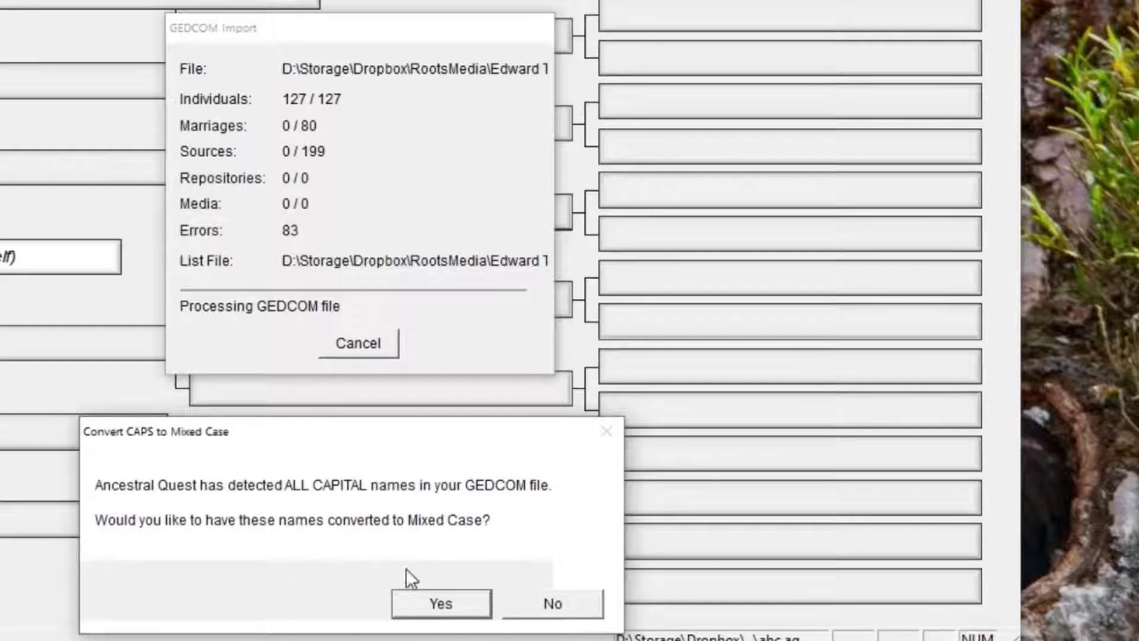
click(470, 600)
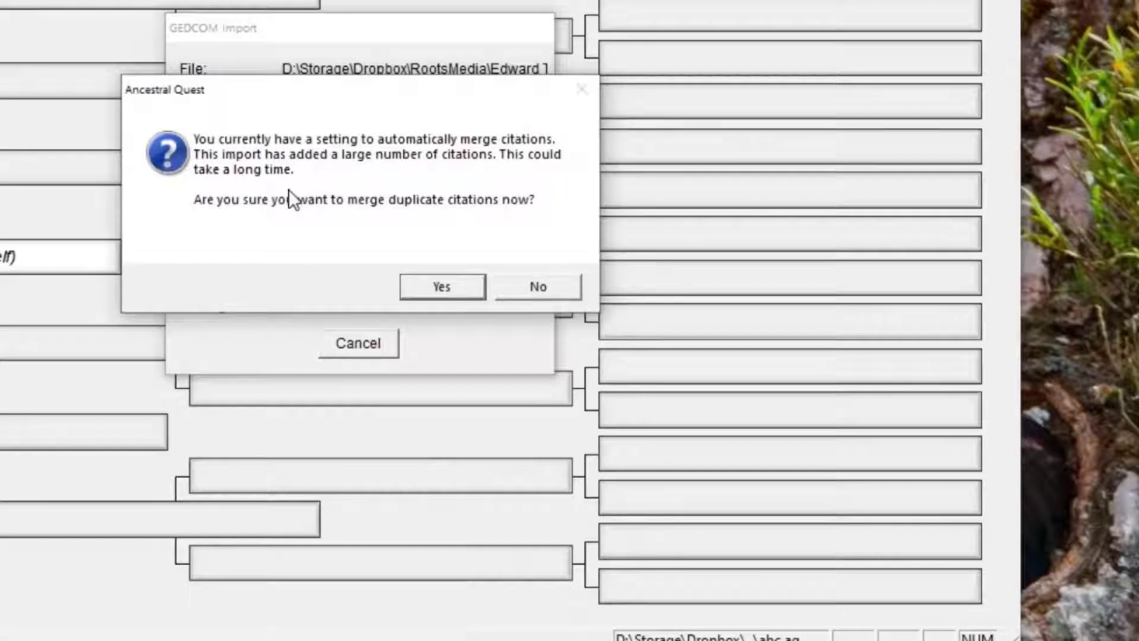
click(538, 287)
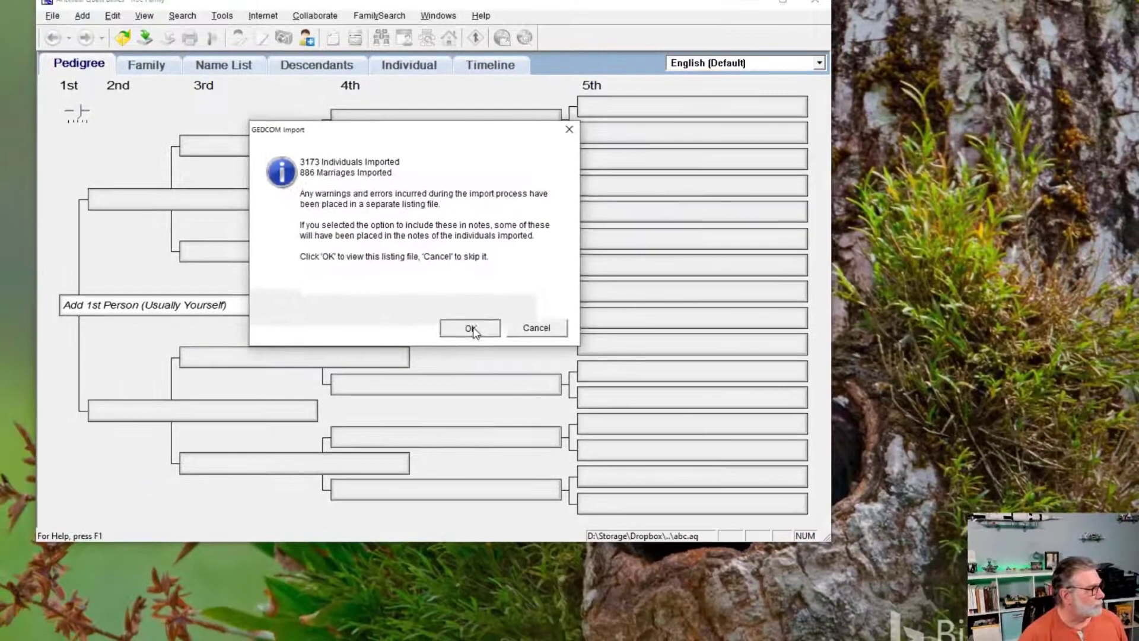
- Open the import listing file, highlight the error count and widen the log window to fit its long lines
click(467, 324)
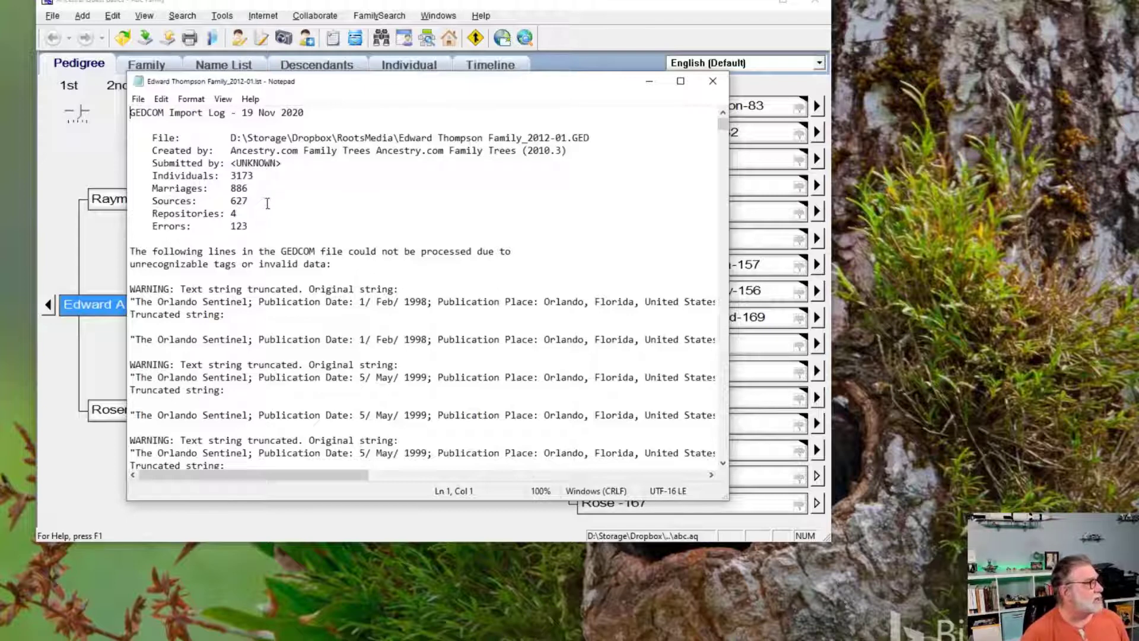
double_click(239, 226)
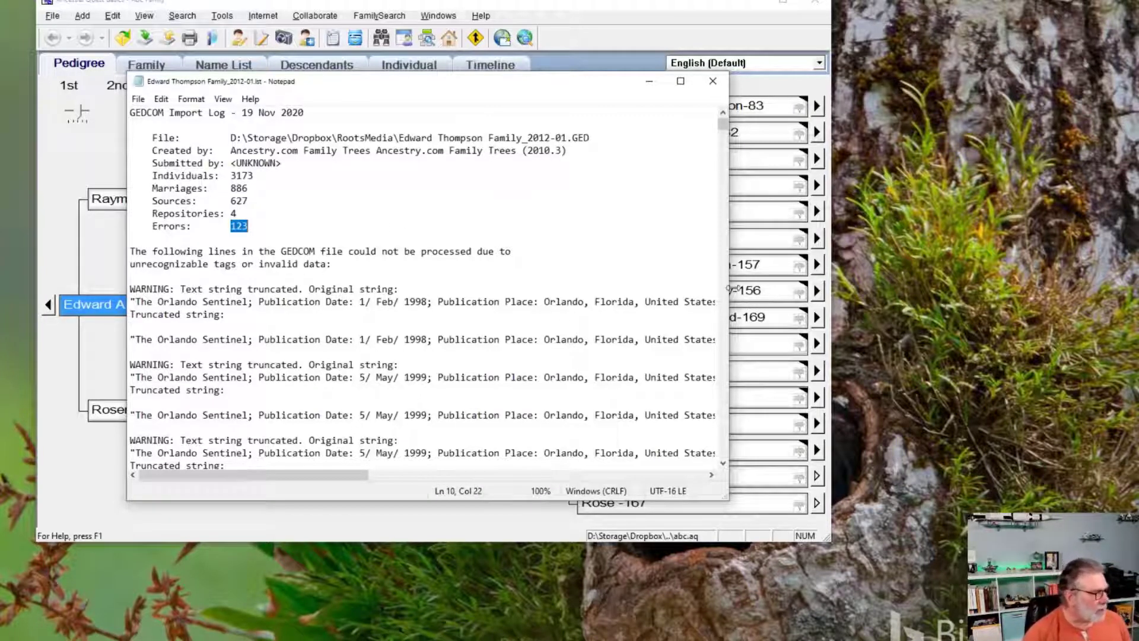
drag(729, 288, 947, 300)
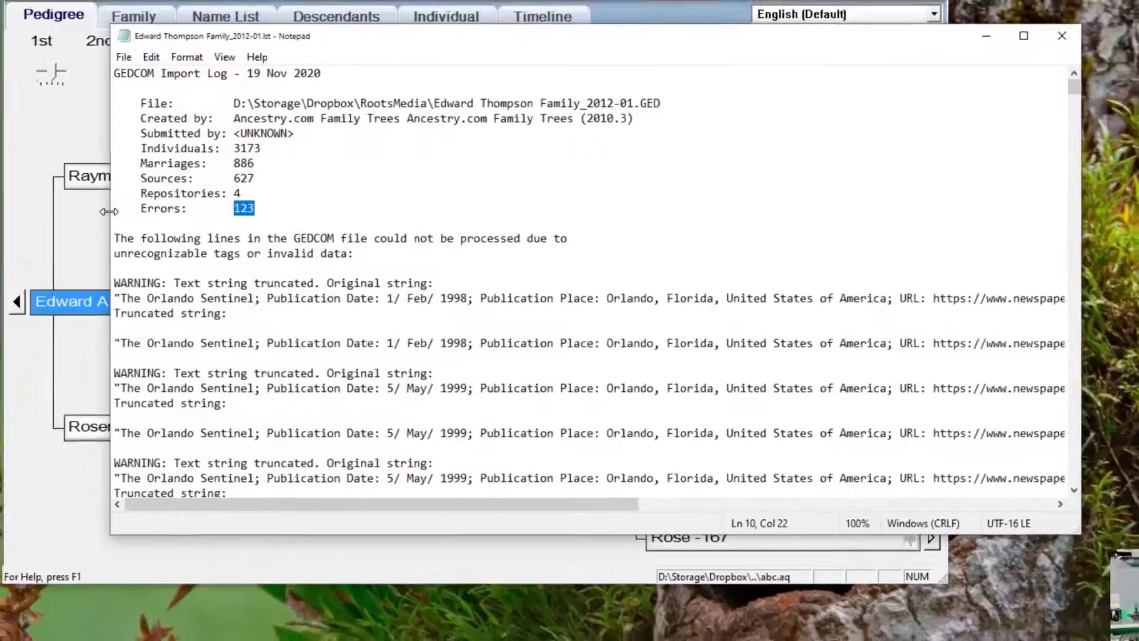
drag(124, 230, 0, 230)
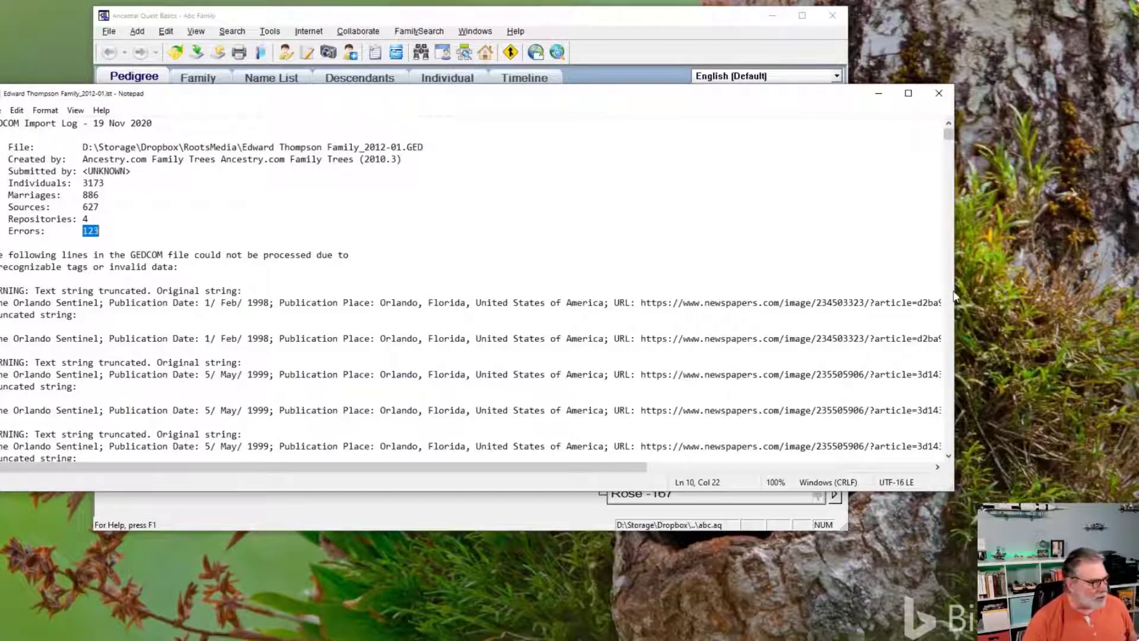
drag(953, 290, 1138, 288)
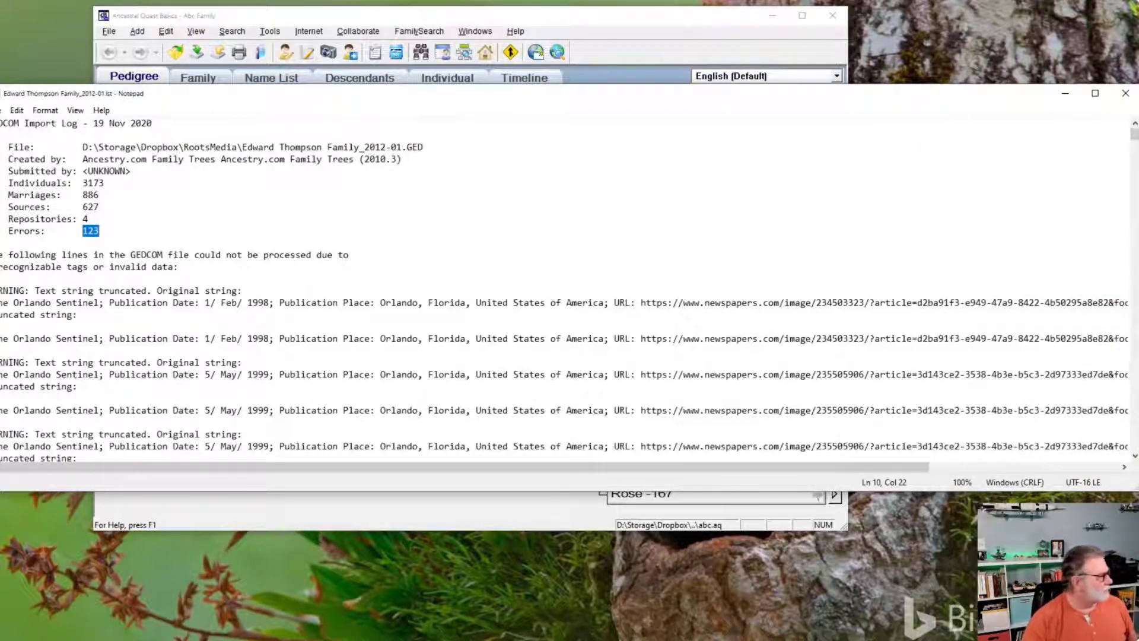
drag(0, 287, 0, 287)
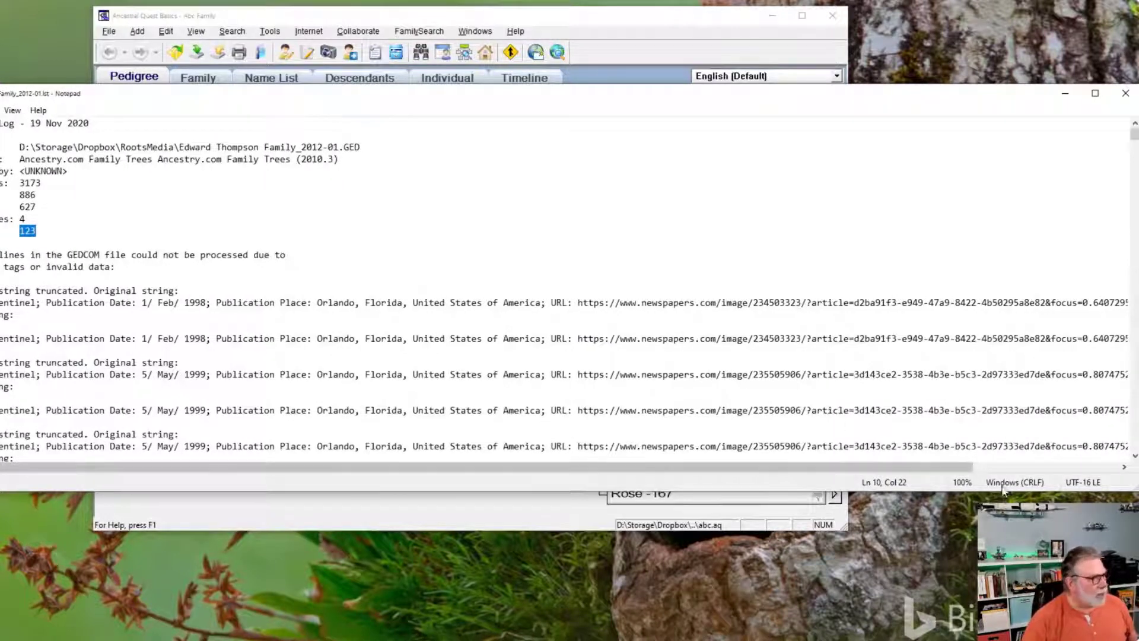
- Compare the original and truncated newspapers.com URLs in the log's first warning, highlighting the full URL and the shortened ending
drag(966, 467, 1133, 474)
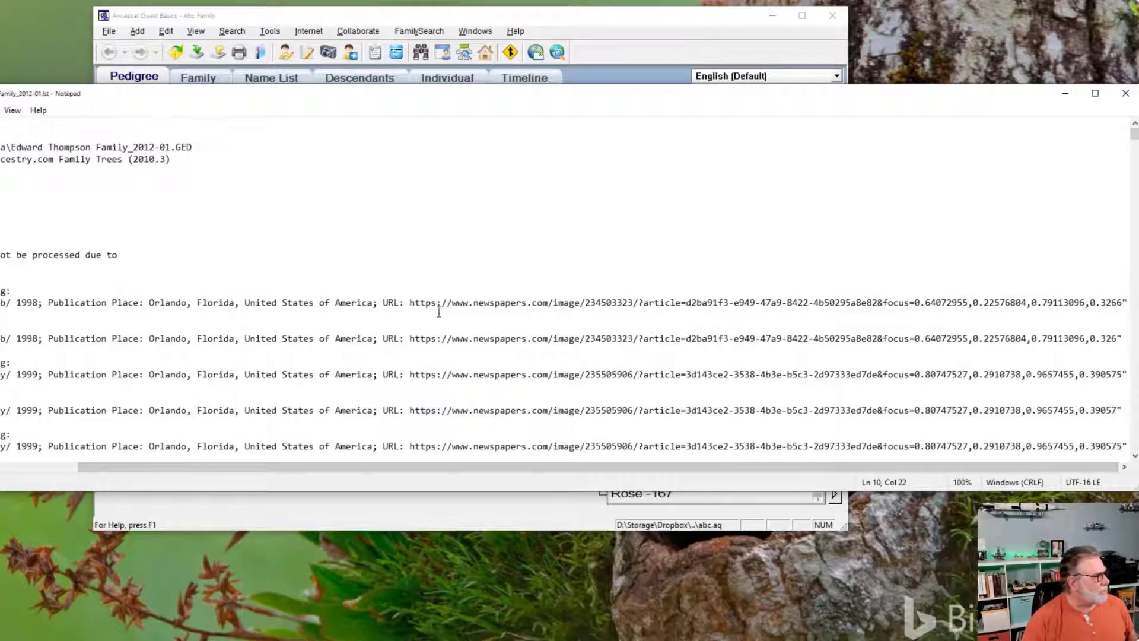
drag(410, 303, 1127, 303)
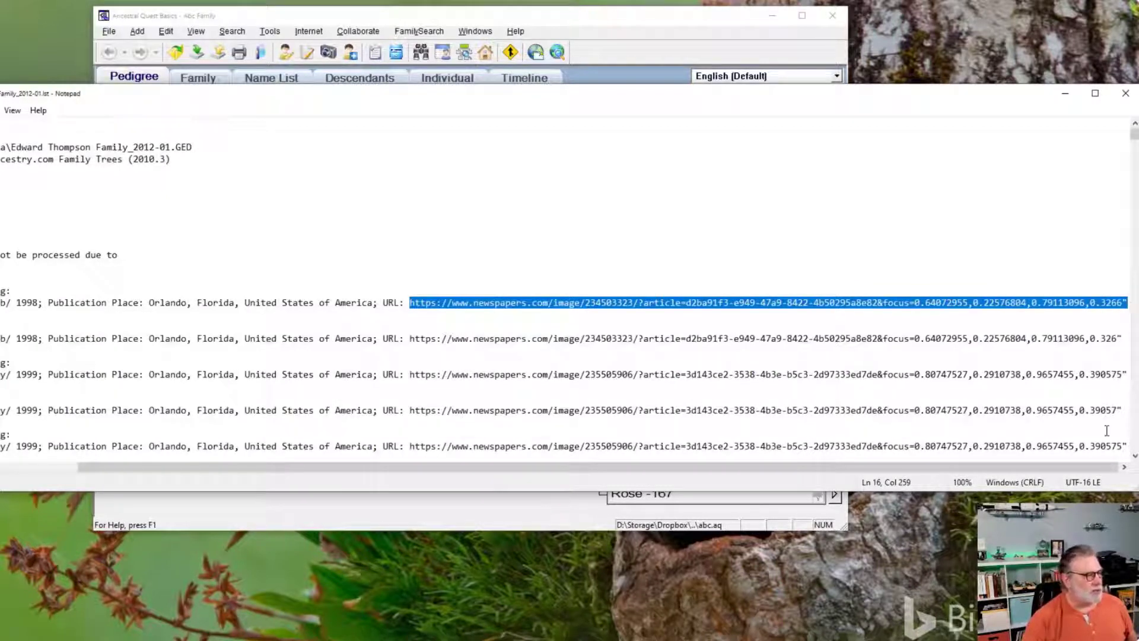
drag(1094, 470, 1014, 470)
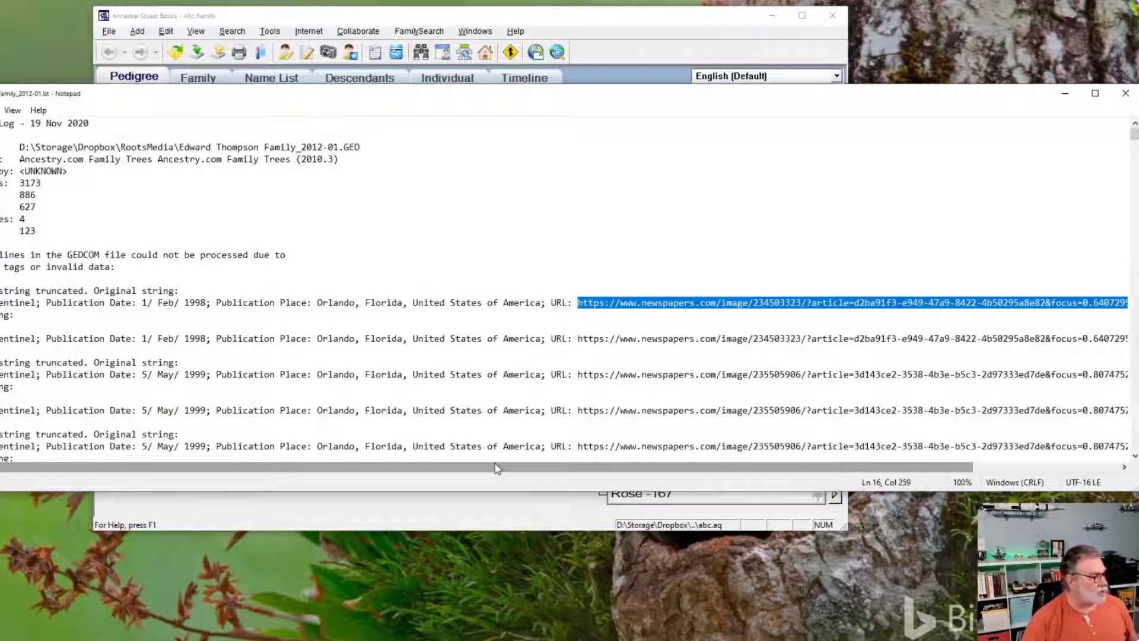
drag(497, 469, 574, 469)
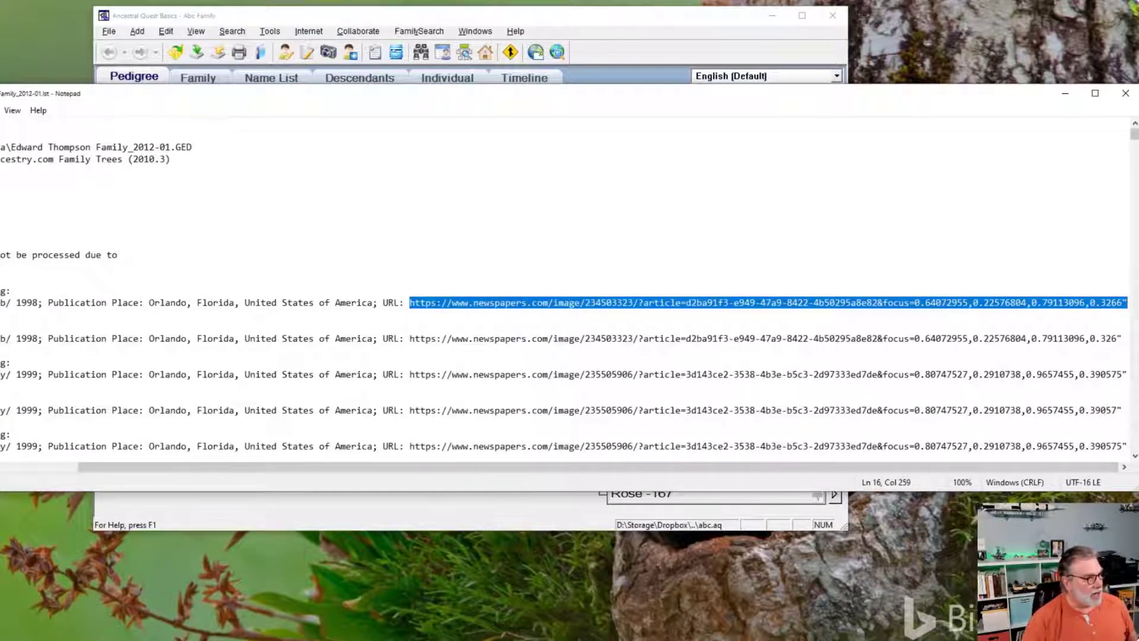
drag(1118, 339, 1103, 341)
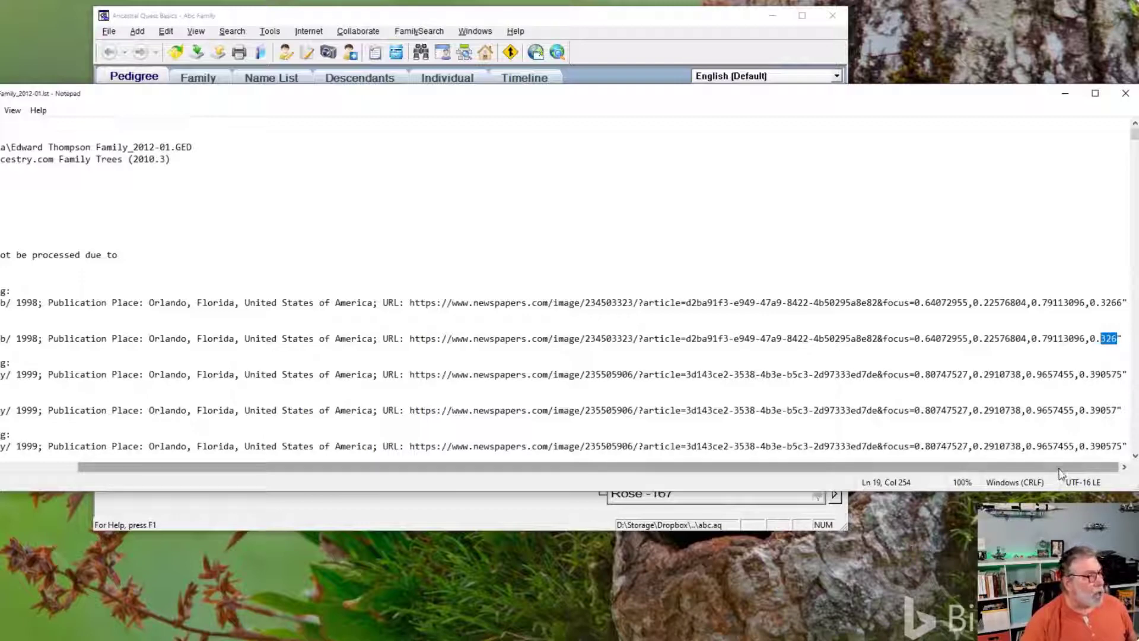
drag(1062, 473, 984, 473)
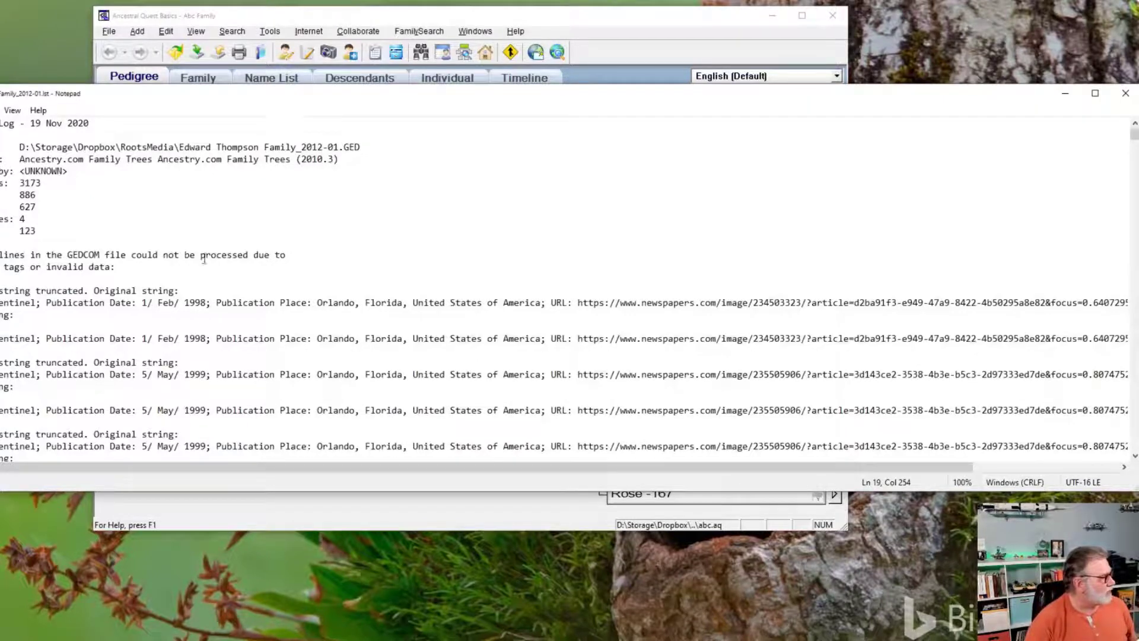
- Examine the unexpected SOUR tag error for line 2545 further down the log, highlighting the tag in the record listed beneath it
scroll(252, 261, down, 1)
scroll(251, 261, down, 8)
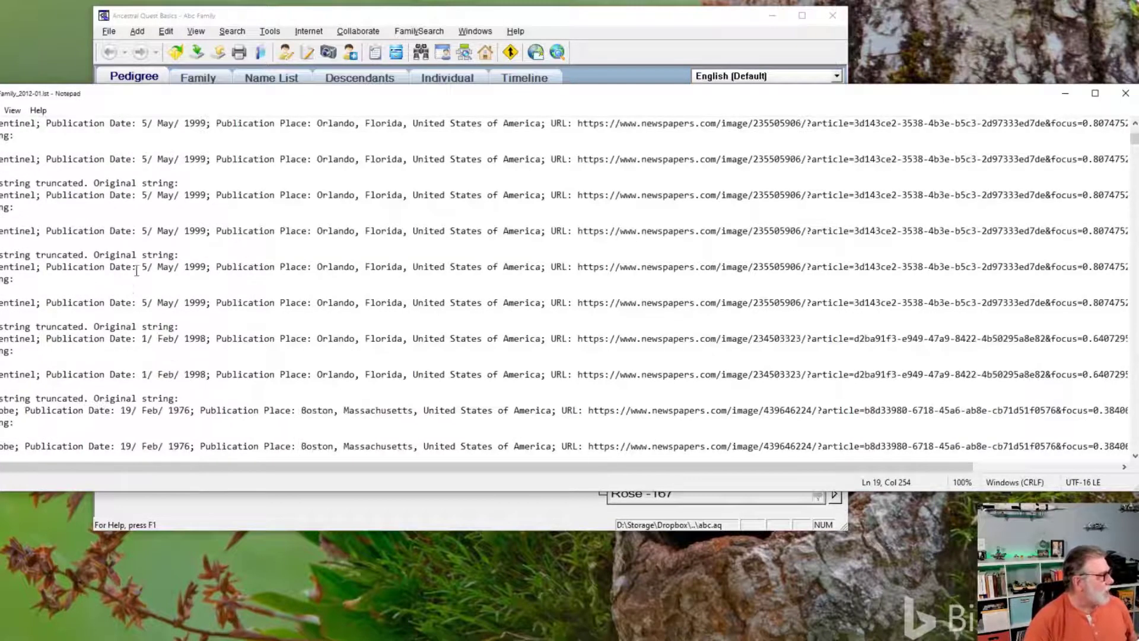
scroll(179, 268, down, 12)
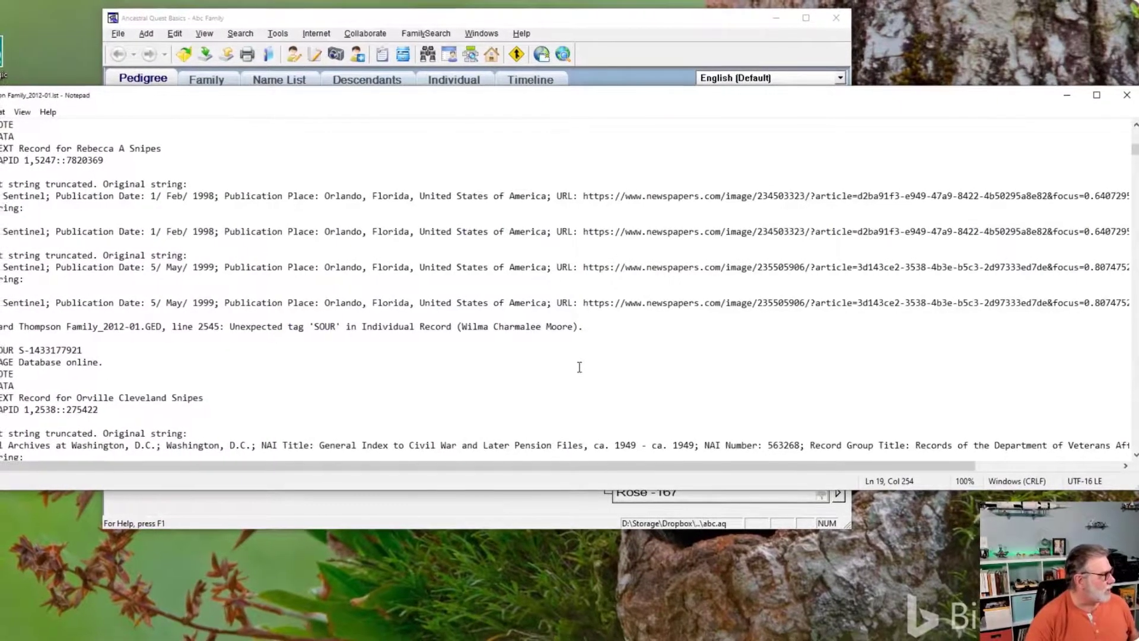
scroll(580, 367, down, 1)
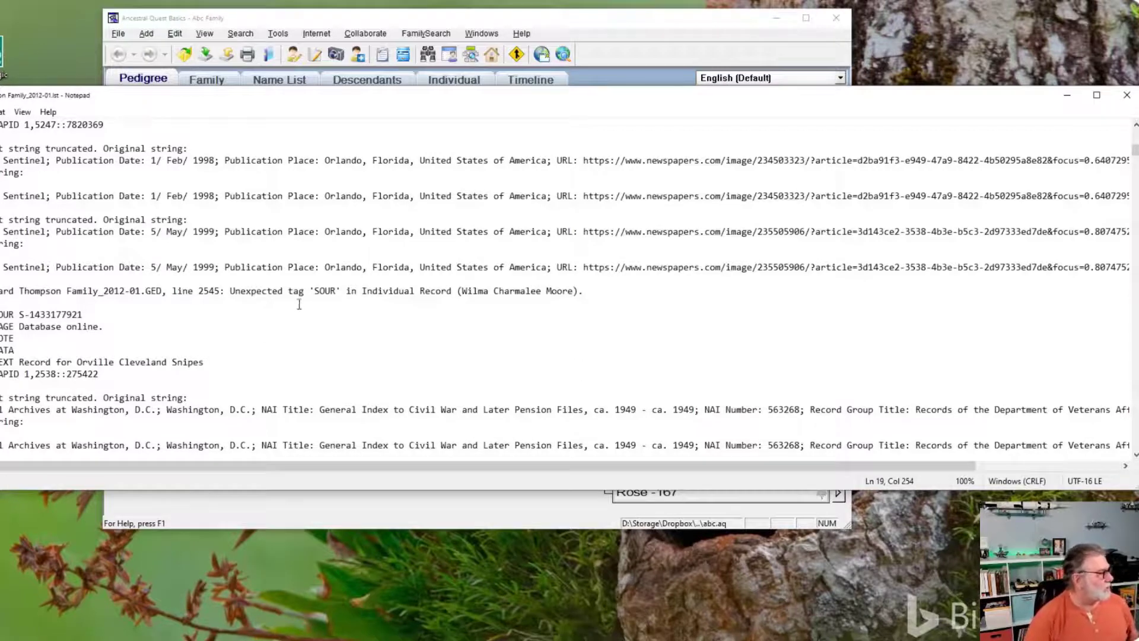
double_click(325, 291)
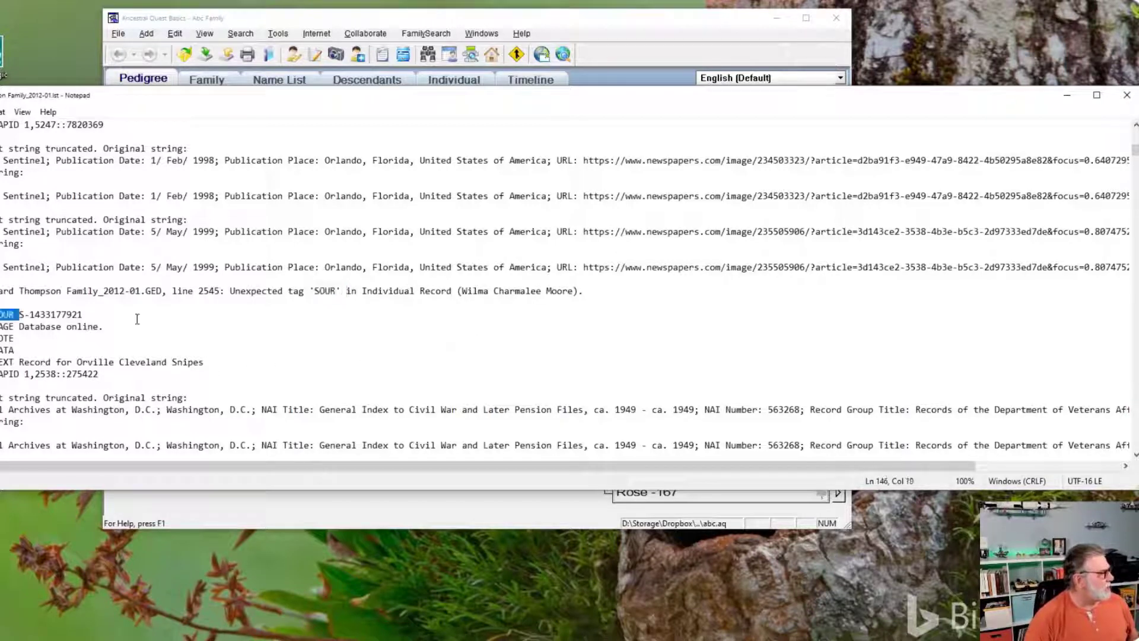
key(F3)
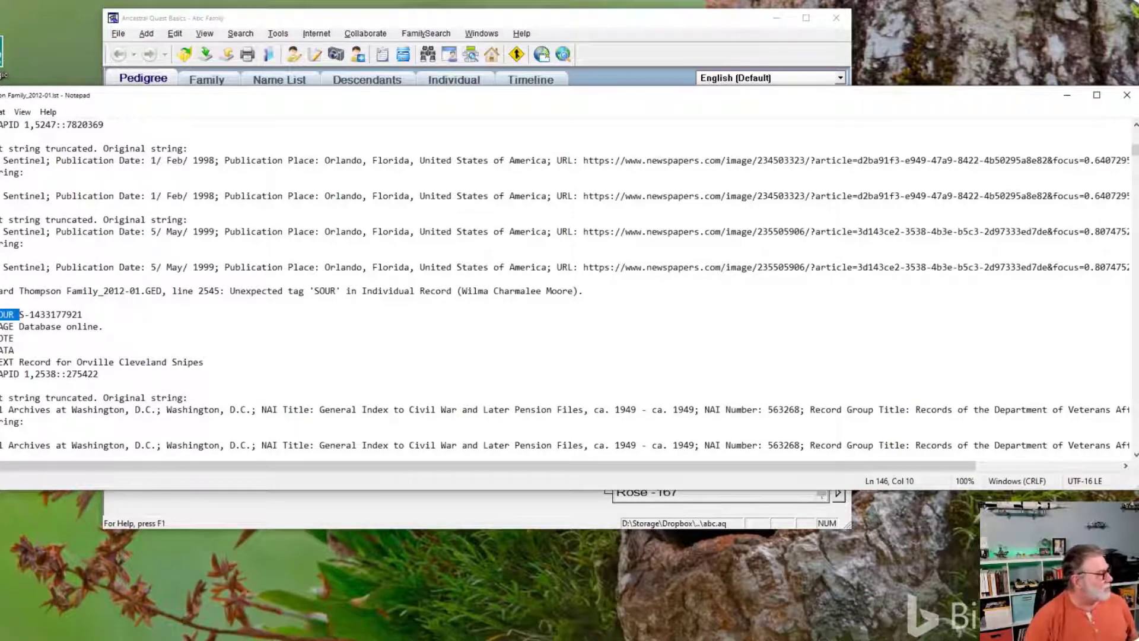
double_click(5, 317)
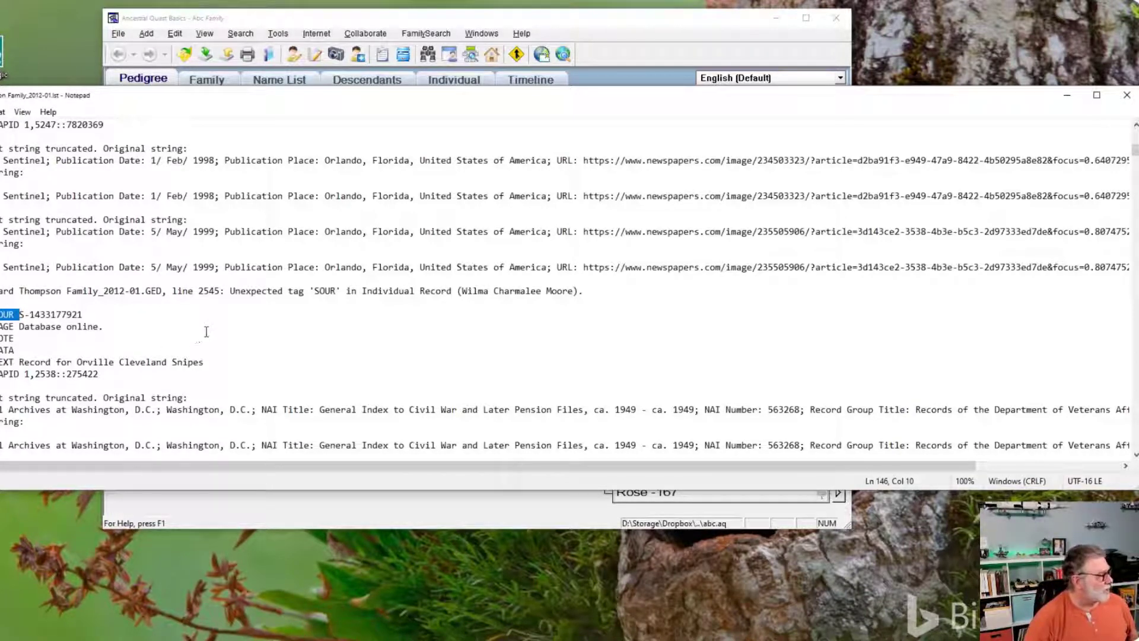